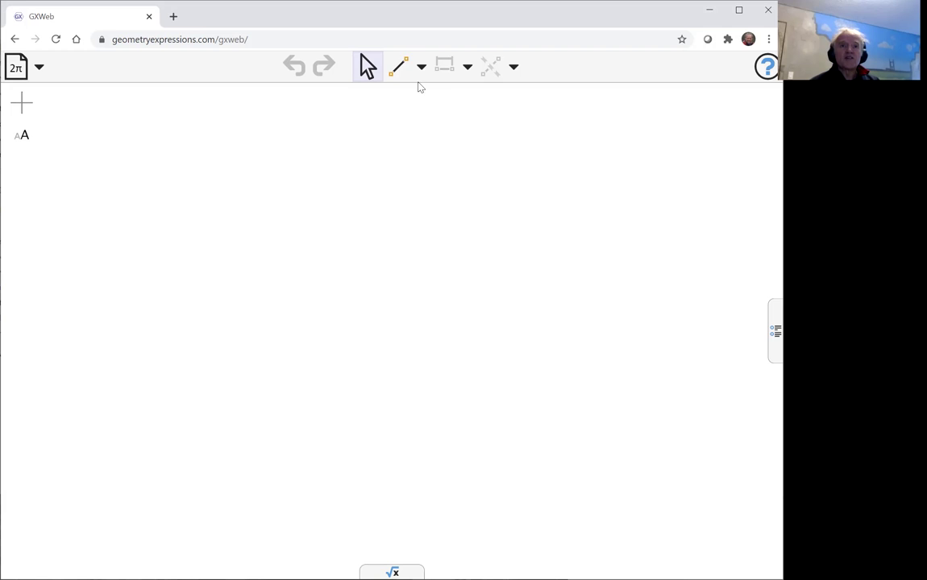
Draw quadrilateral ABCD from four segments closed back at A, then select side AB
{"action": "left_click", "coordinate": [396, 73]}
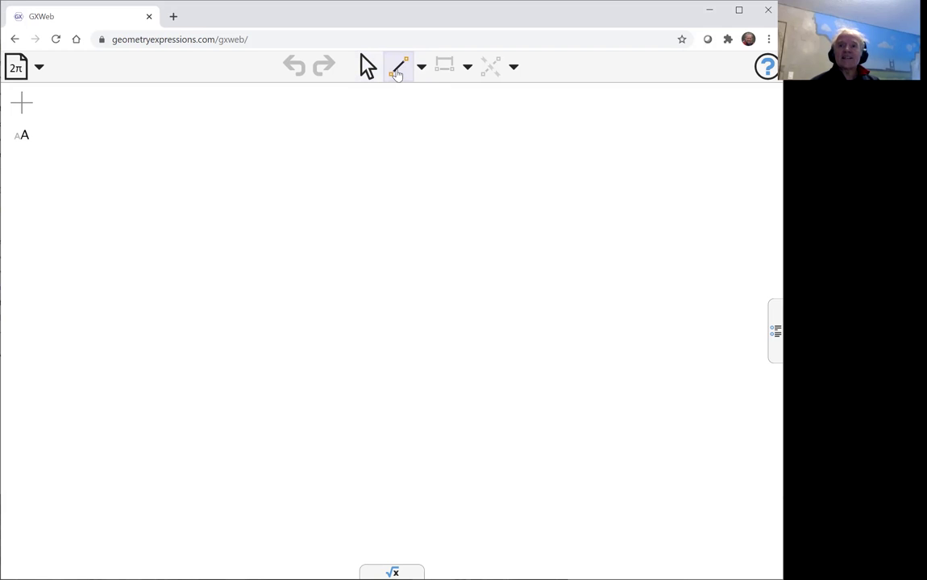
{"action": "mouse_move", "coordinate": [139, 388]}
{"action": "left_mouse_down"}
{"action": "mouse_move", "coordinate": [179, 234]}
{"action": "mouse_move", "coordinate": [202, 213]}
{"action": "left_mouse_up"}
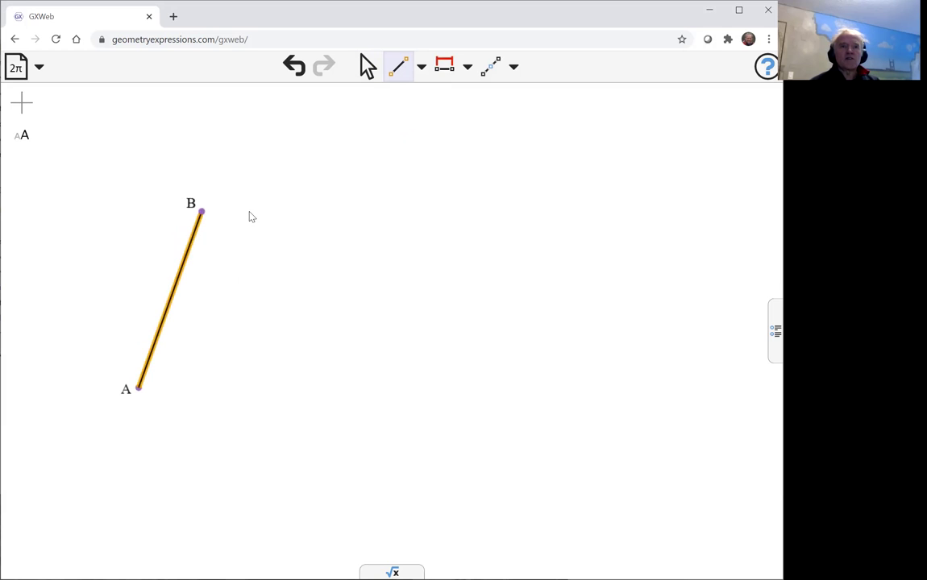
{"action": "left_click", "coordinate": [550, 162]}
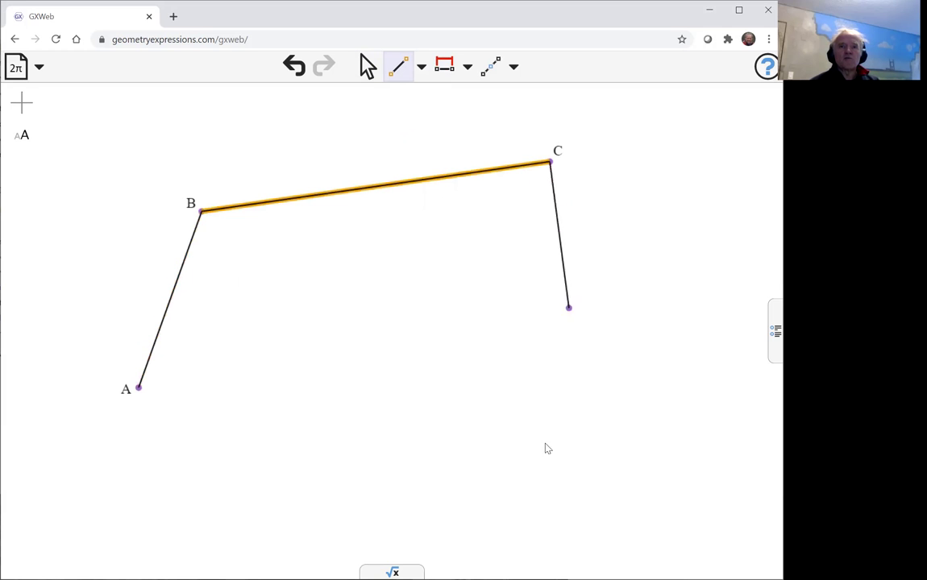
{"action": "left_click", "coordinate": [541, 468]}
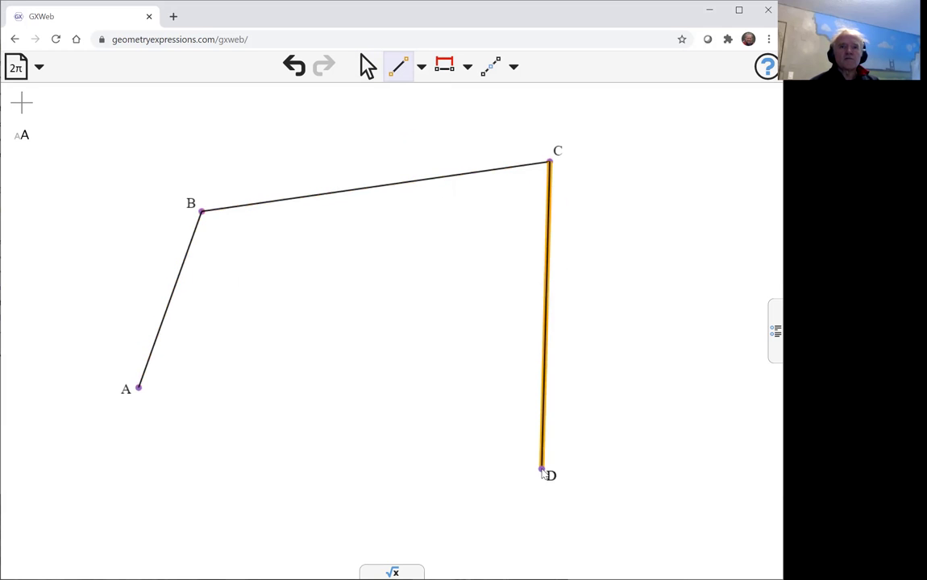
{"action": "left_click", "coordinate": [141, 390]}
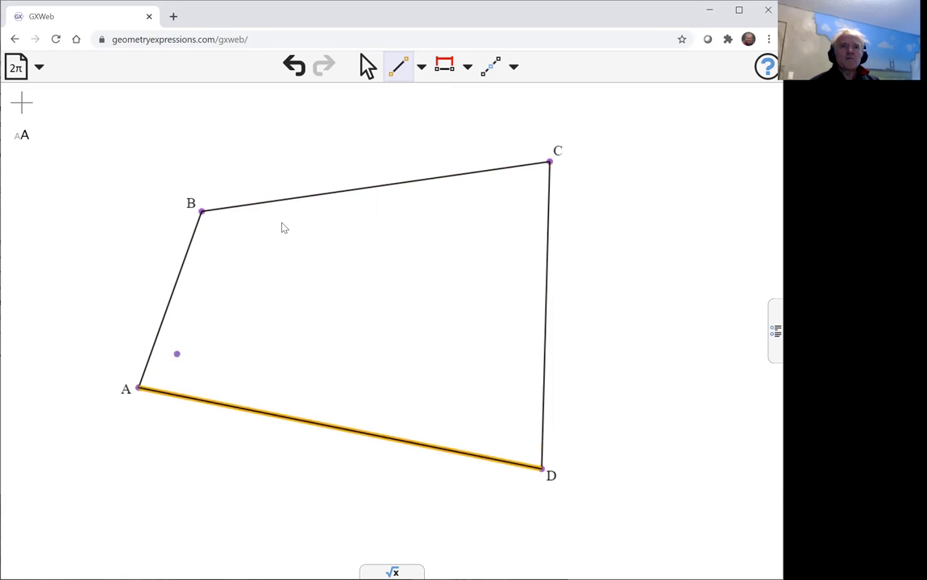
{"action": "left_click", "coordinate": [367, 67]}
{"action": "left_click", "coordinate": [171, 300]}
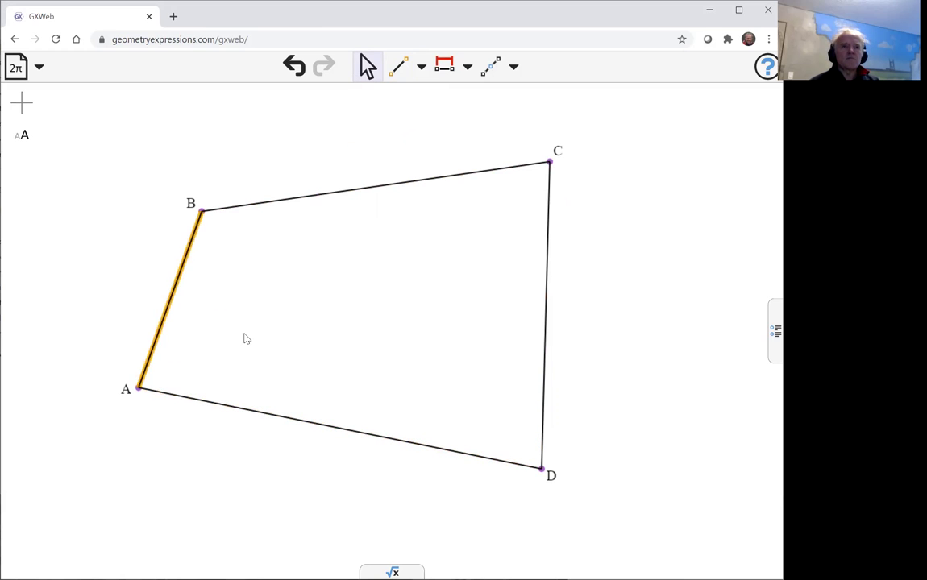
Constrain the angle at A between sides AB and DA to θ
{"action": "left_click", "coordinate": [241, 408]}
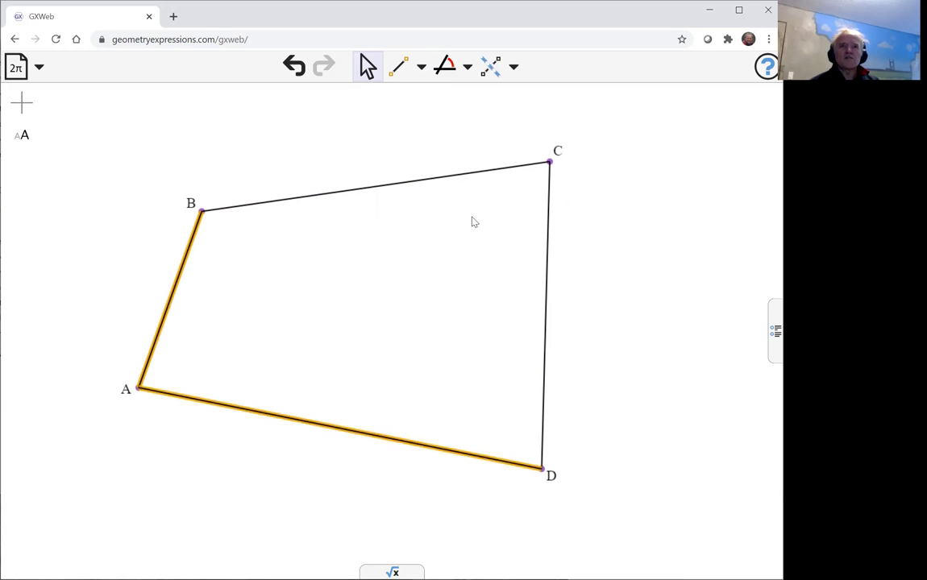
{"action": "left_click", "coordinate": [444, 66]}
{"action": "left_click", "coordinate": [431, 297]}
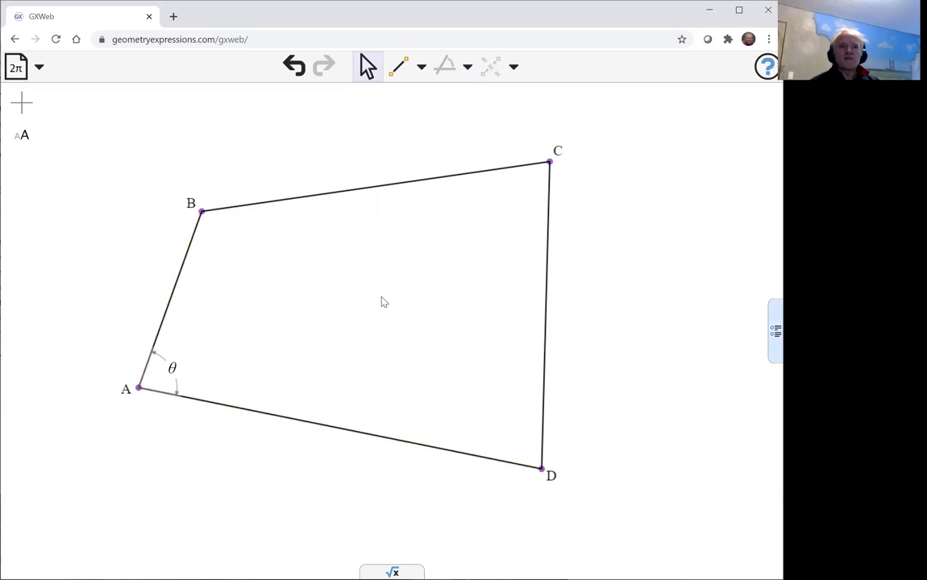
Constrain the angle at D between sides CD and DA to φ
{"action": "left_click", "coordinate": [545, 369]}
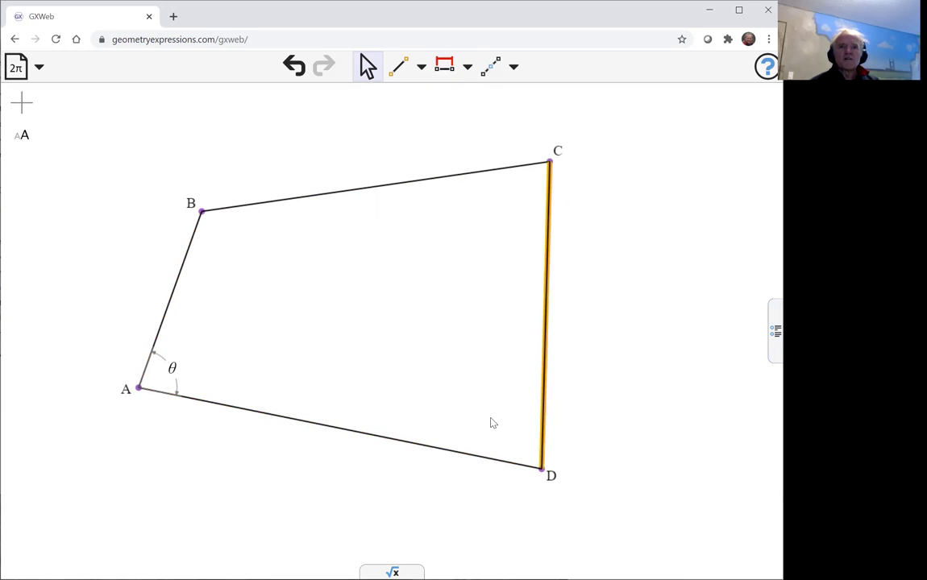
{"action": "left_click", "coordinate": [445, 451]}
{"action": "left_click", "coordinate": [444, 66]}
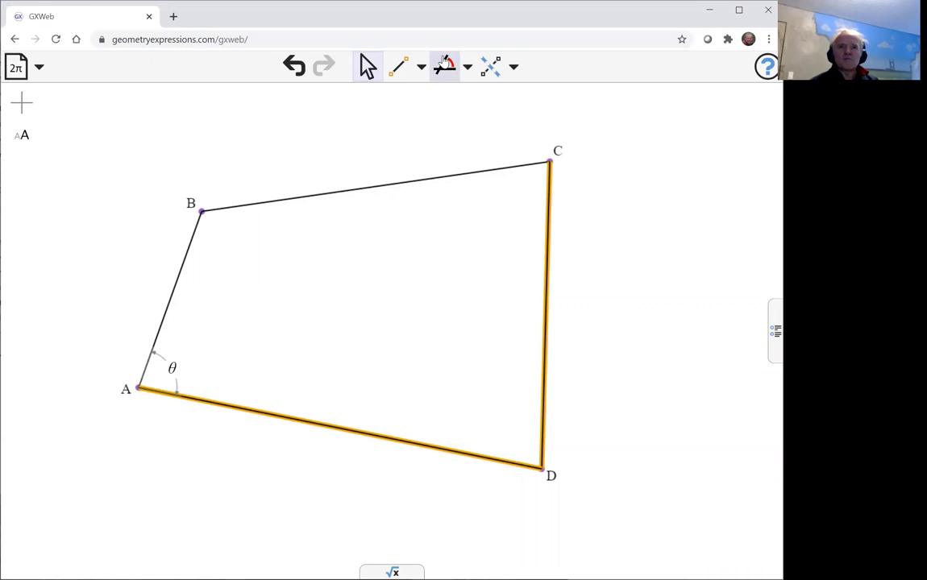
{"action": "left_click", "coordinate": [628, 267]}
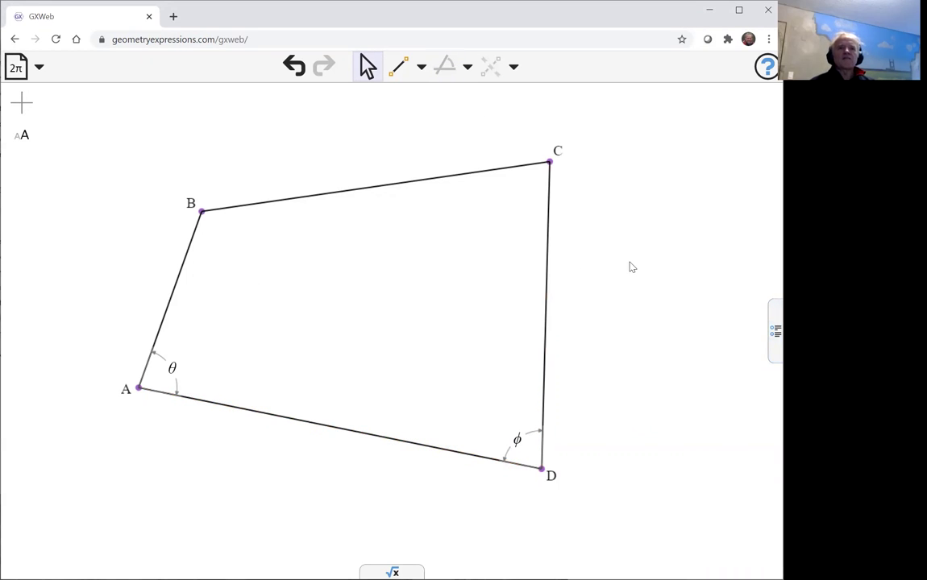
{"action": "left_click", "coordinate": [172, 295]}
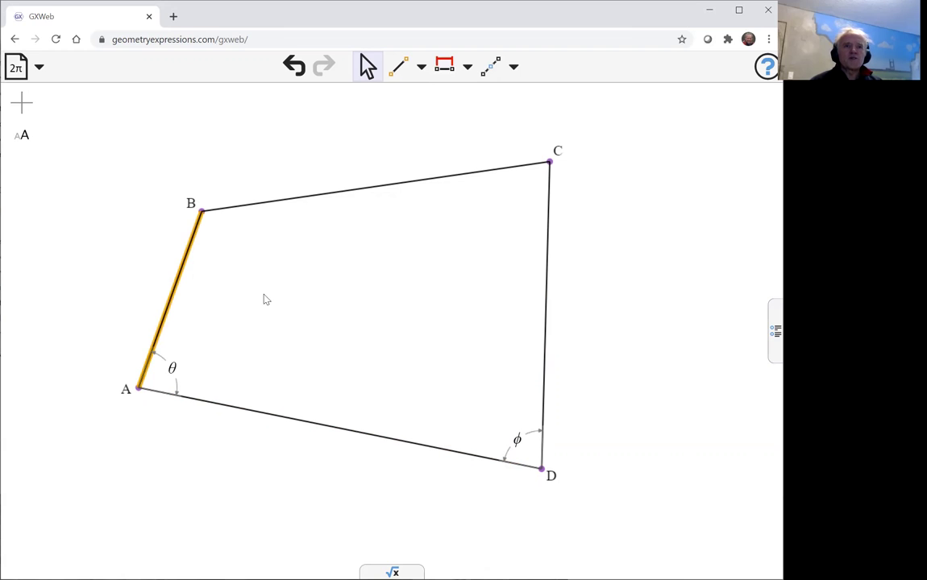
Construct the angle bisectors at vertices A and C
{"action": "left_click", "coordinate": [295, 417], "text": "shift"}
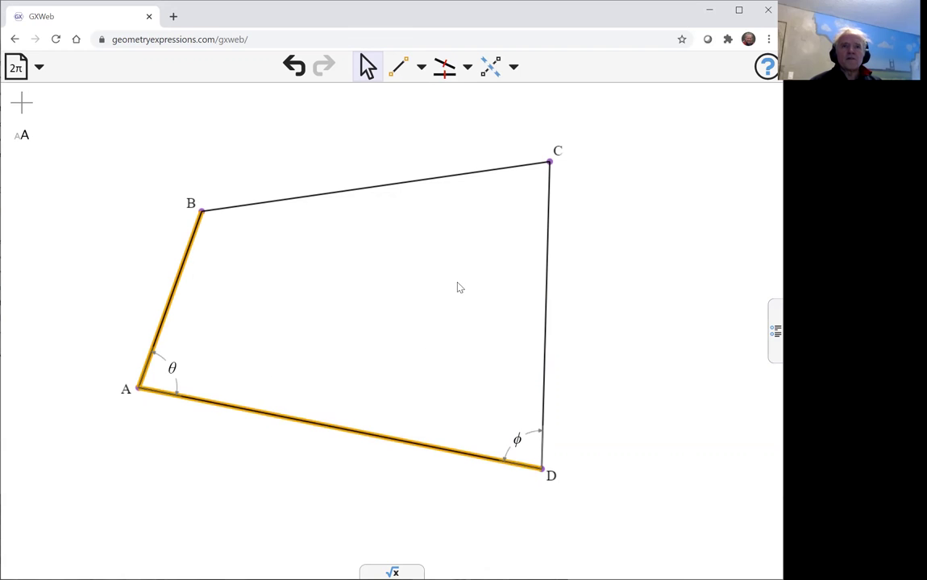
{"action": "left_click", "coordinate": [469, 67]}
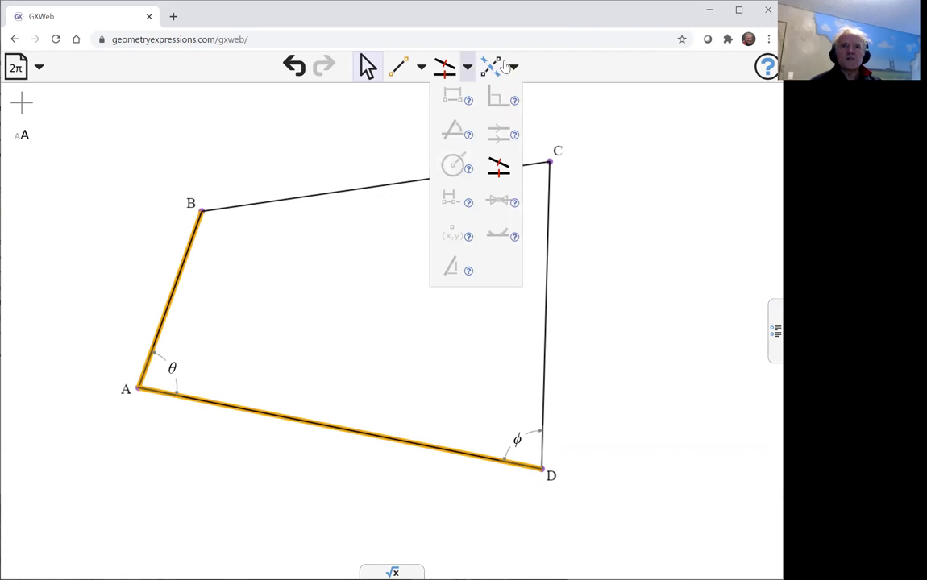
{"action": "left_click", "coordinate": [495, 68]}
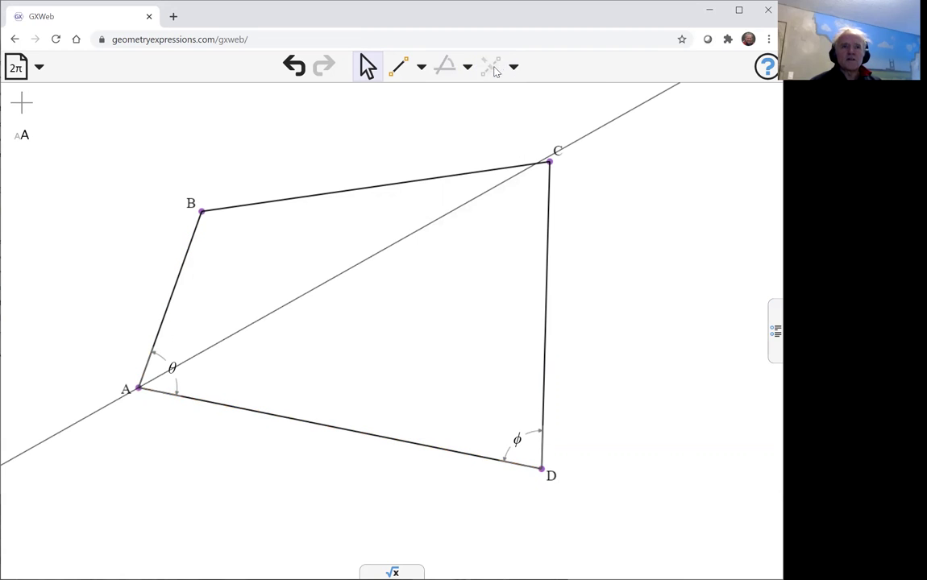
{"action": "left_click", "coordinate": [453, 177]}
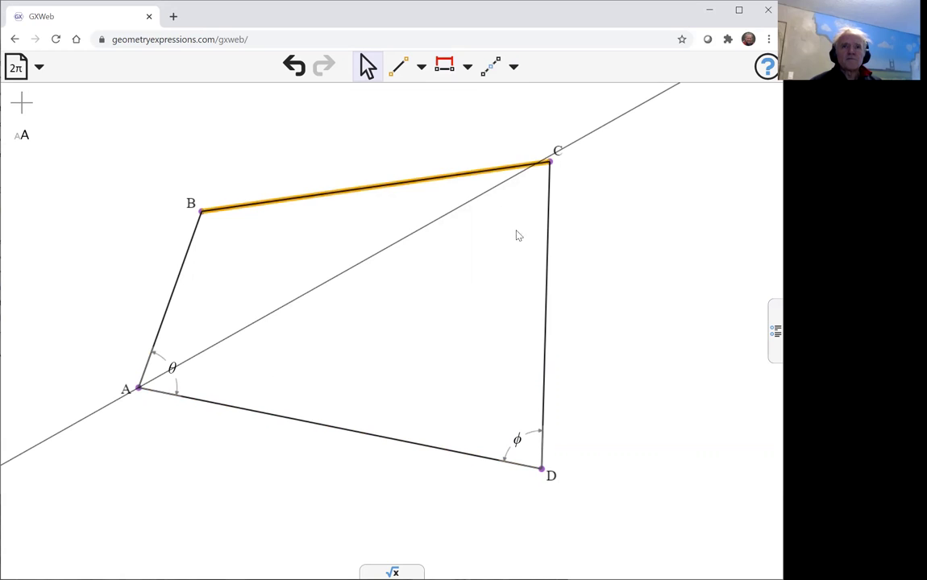
{"action": "left_click", "coordinate": [547, 279]}
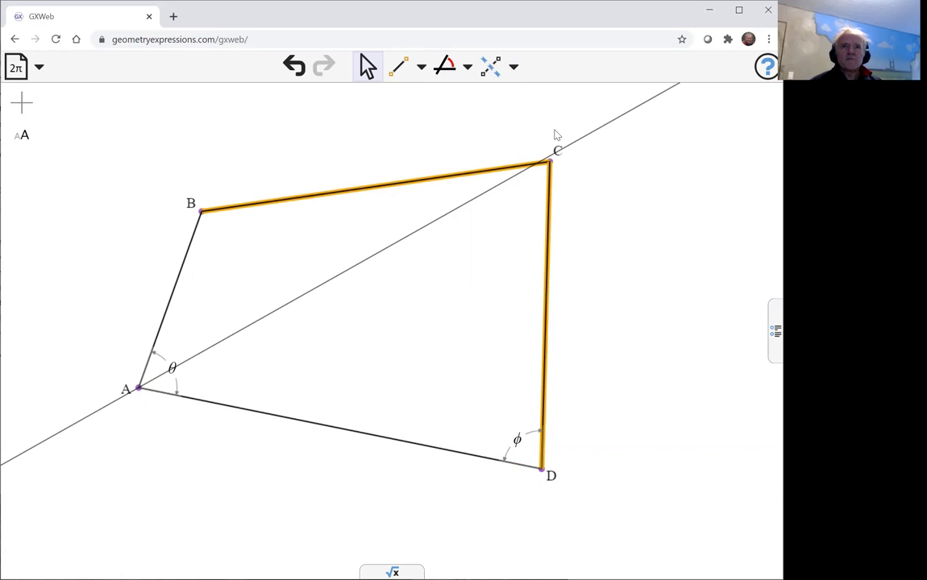
{"action": "left_click", "coordinate": [490, 67]}
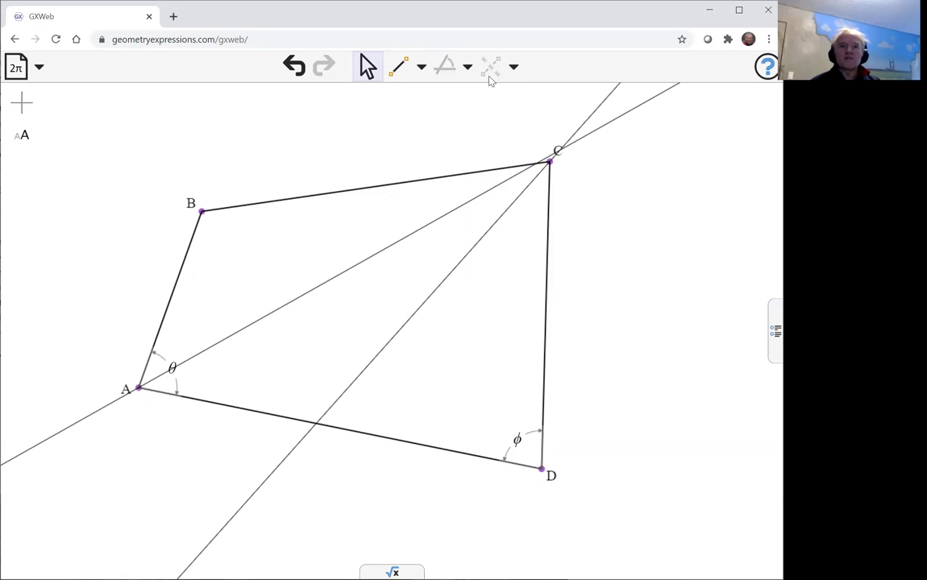
Construct the angle bisectors at vertex B and at angle CDA
{"action": "left_click", "coordinate": [291, 201]}
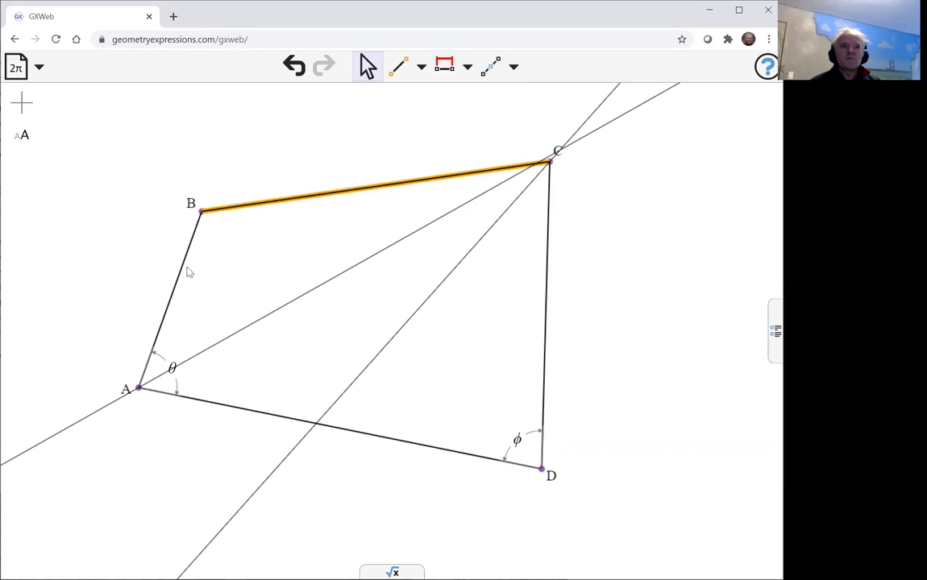
{"action": "left_click", "coordinate": [170, 298]}
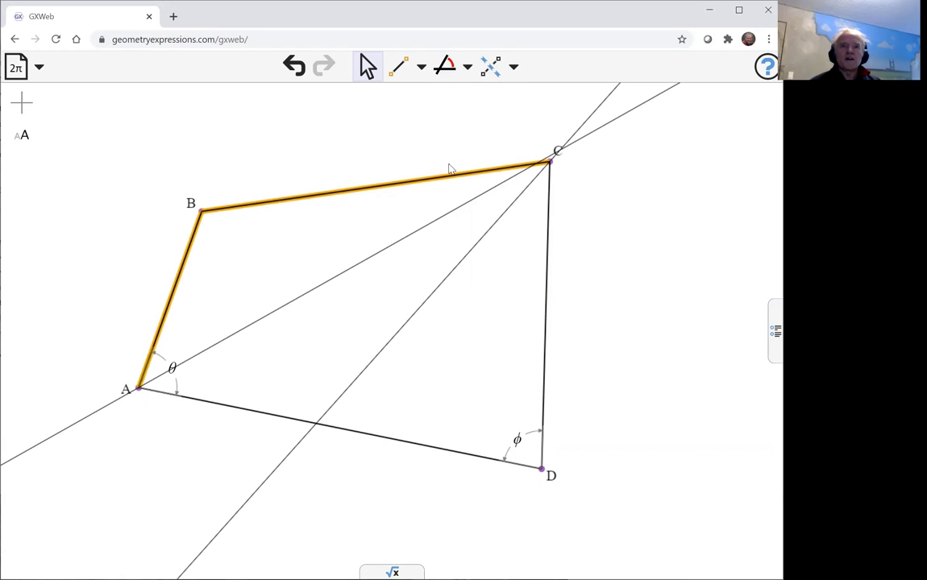
{"action": "left_click", "coordinate": [491, 67]}
{"action": "left_click", "coordinate": [542, 369]}
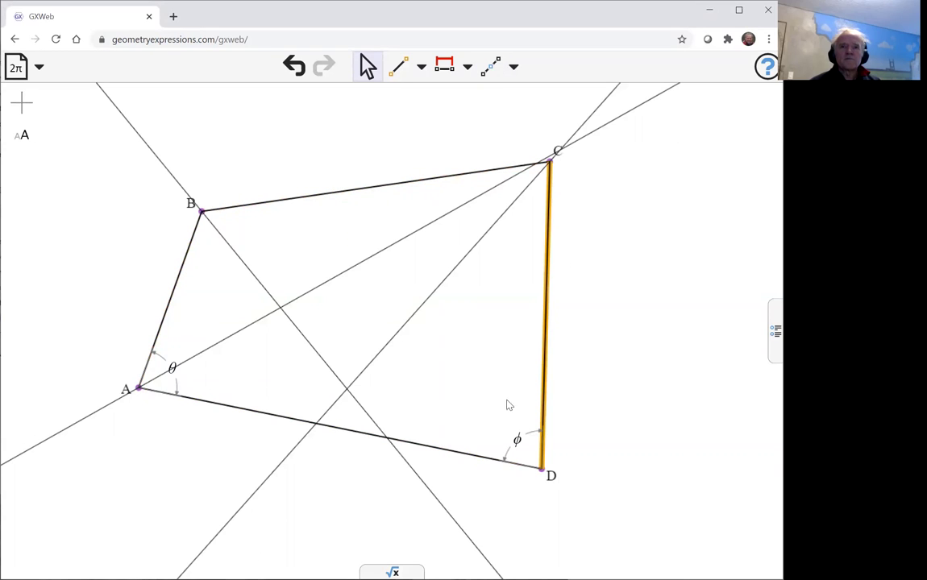
{"action": "left_click", "coordinate": [457, 456]}
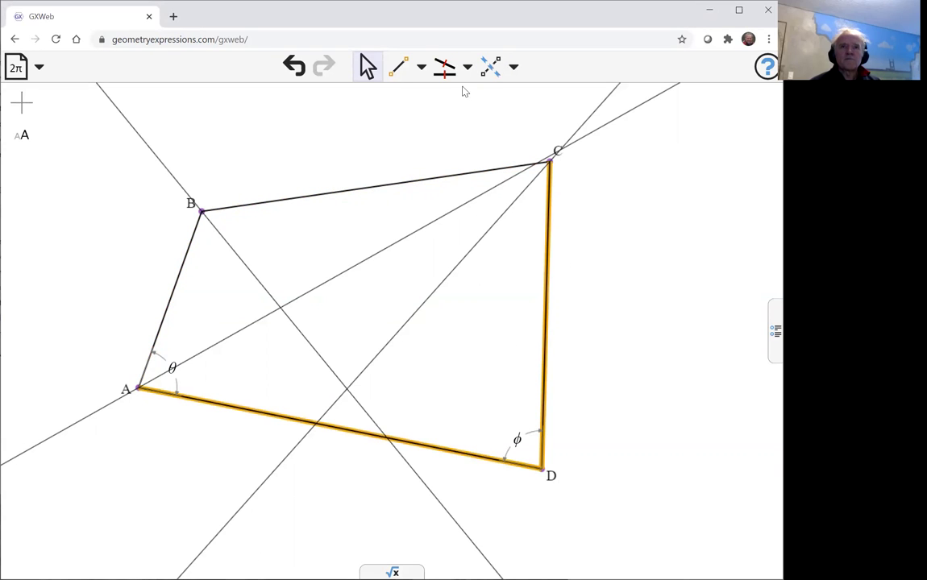
{"action": "left_click", "coordinate": [489, 71]}
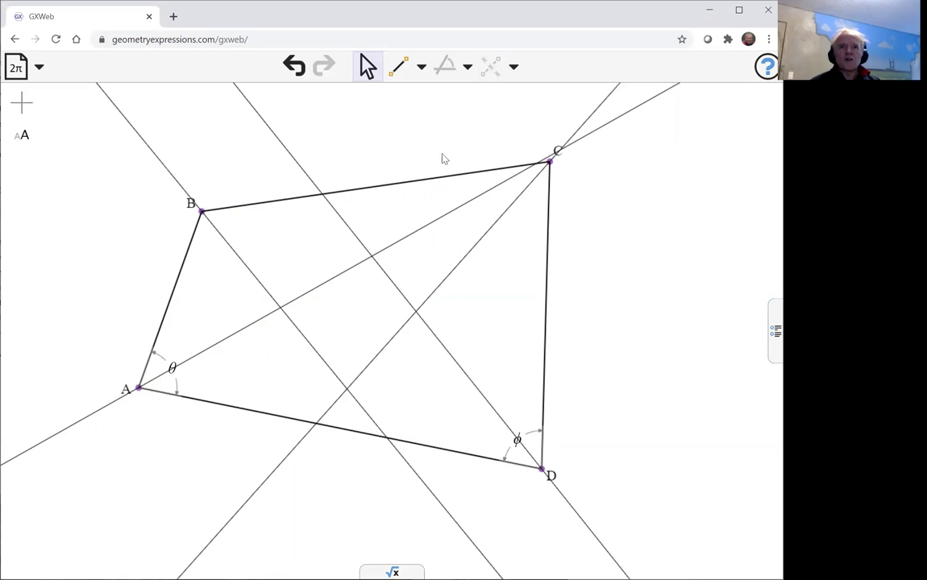
Draw segments E→F→G→H→E through the bisector intersection points
{"action": "left_click", "coordinate": [399, 68]}
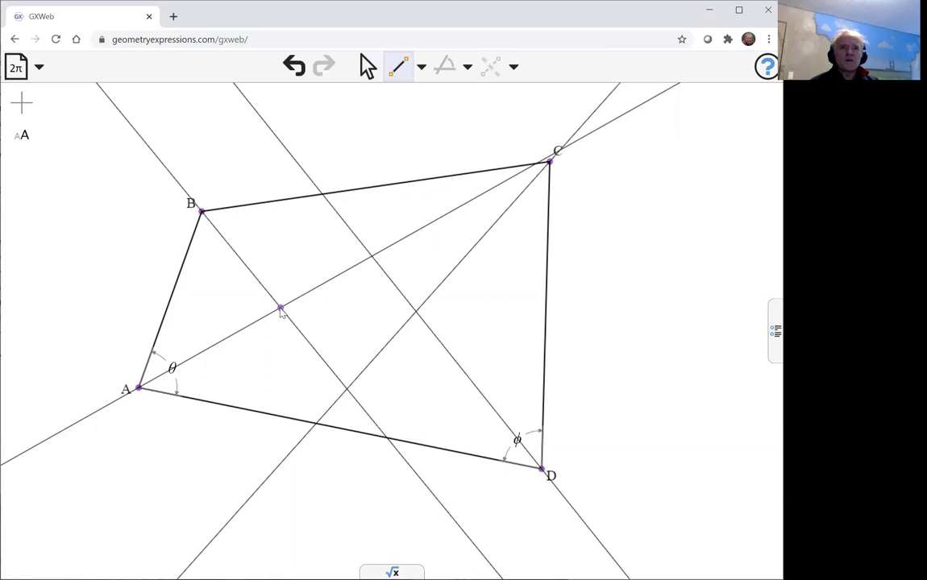
{"action": "left_click", "coordinate": [279, 308]}
{"action": "left_click", "coordinate": [371, 257]}
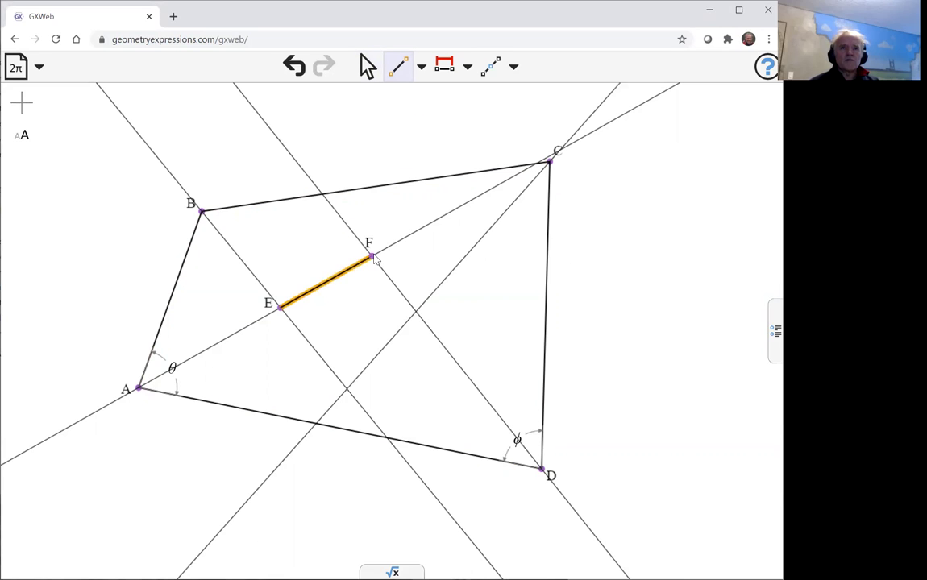
{"action": "left_click", "coordinate": [417, 311]}
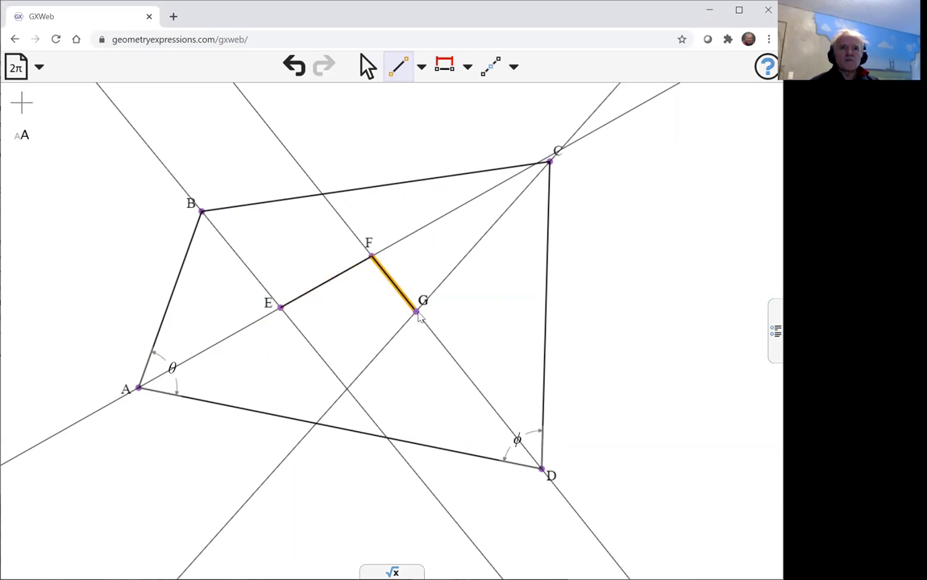
{"action": "left_click", "coordinate": [347, 390]}
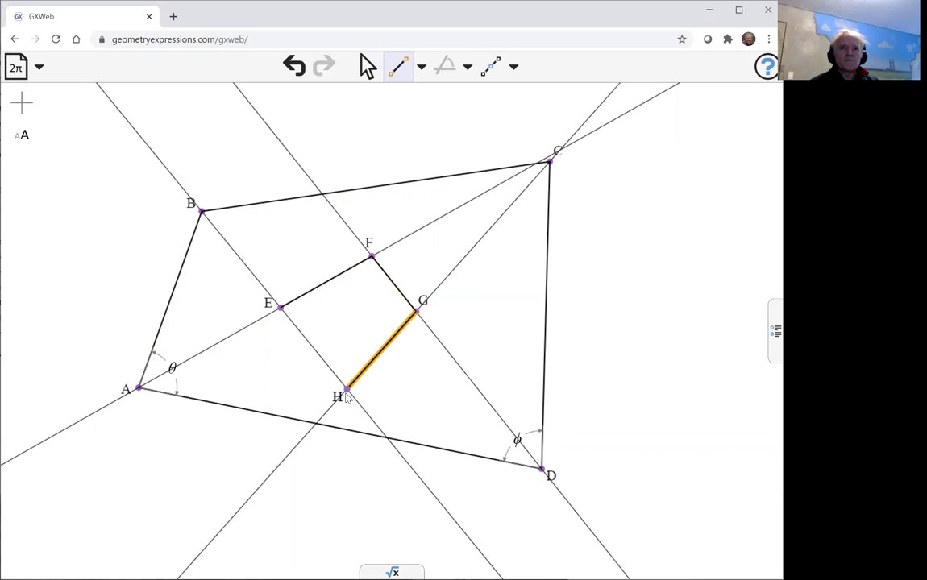
{"action": "left_click", "coordinate": [279, 309]}
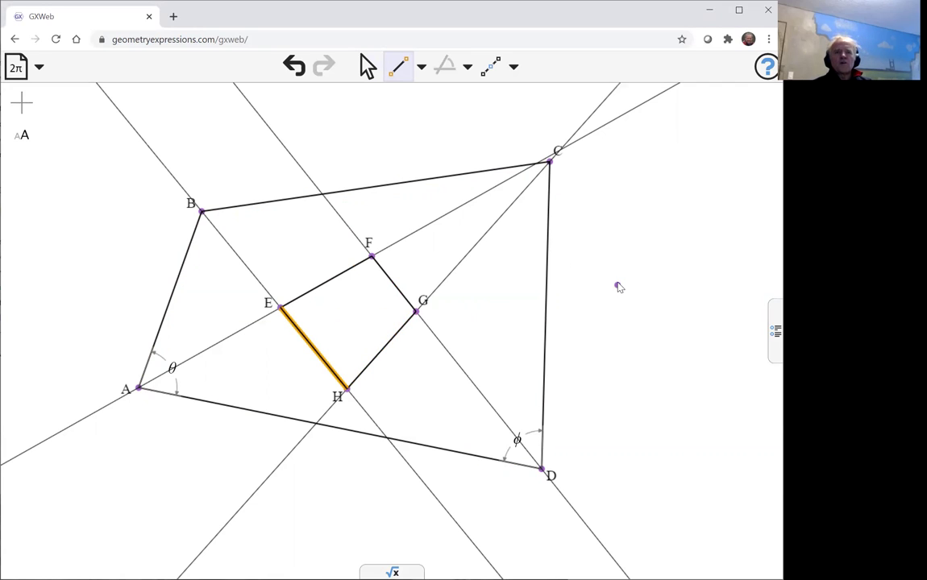
{"action": "left_click", "coordinate": [368, 67]}
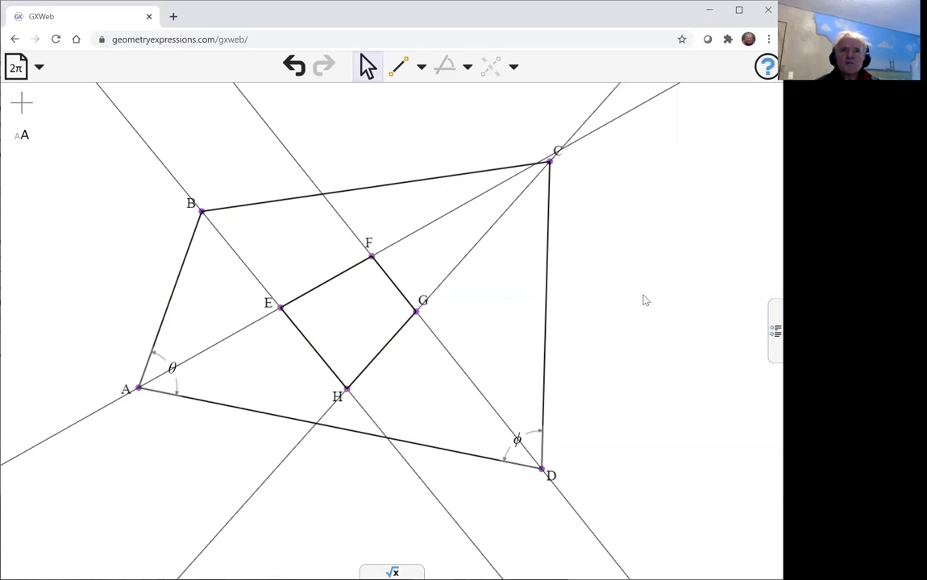
Pan the drawing upward and open the √x algebra panel below it
{"action": "left_click_drag", "start_coordinate": [656, 311], "coordinate": [653, 237]}
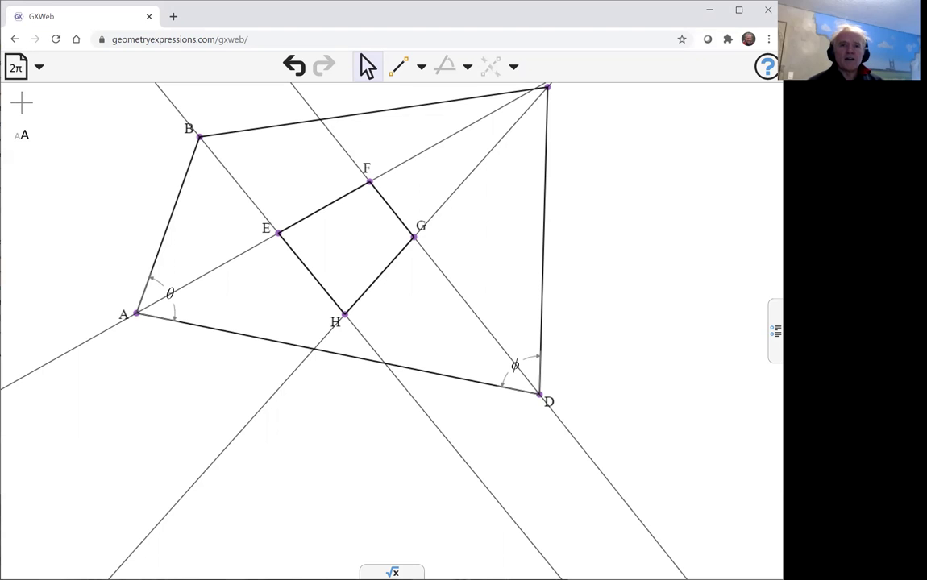
{"action": "left_click", "coordinate": [391, 572]}
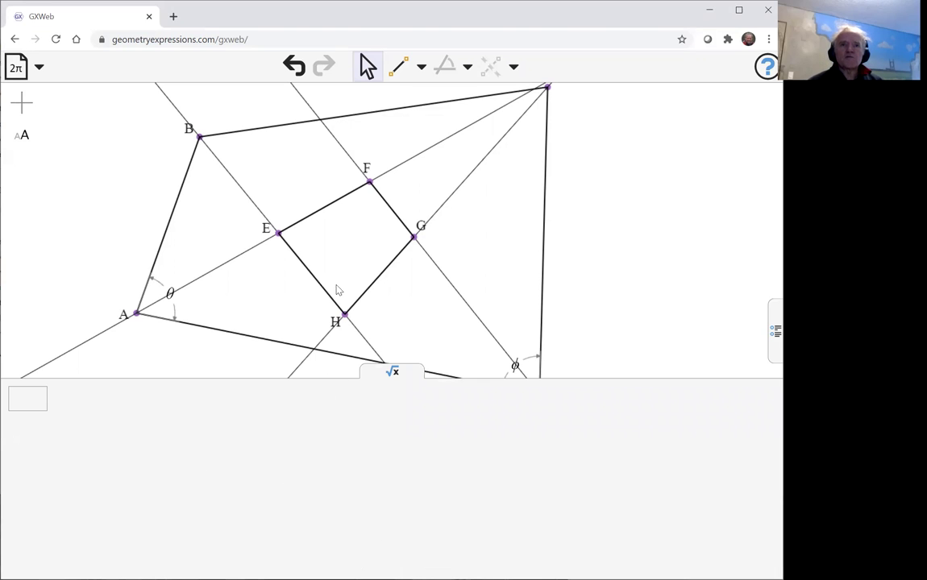
Evaluate angle(E,H,G) as (θ+φ)/2, then begin entering angle(E,F,G)
{"action": "left_click", "coordinate": [31, 397]}
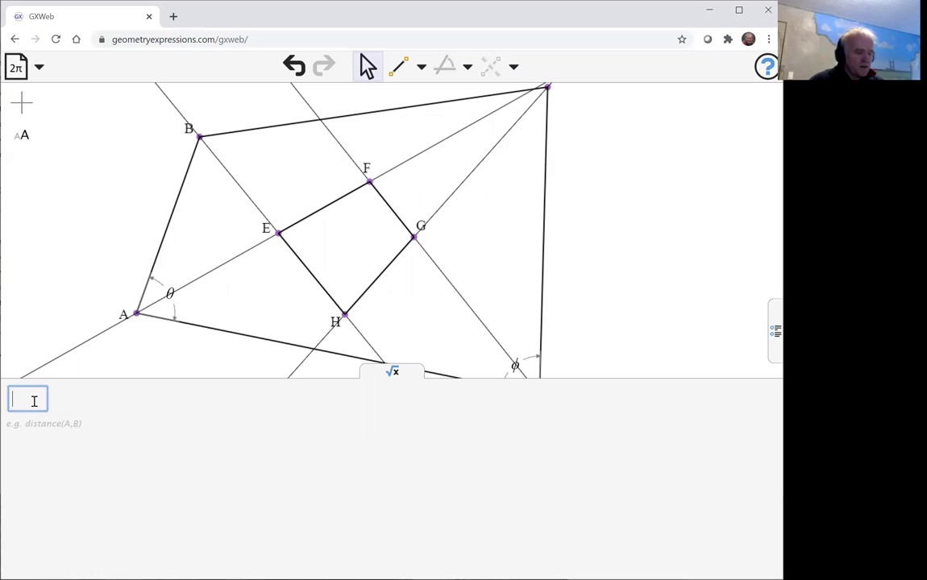
{"action": "type", "text": "angle("}
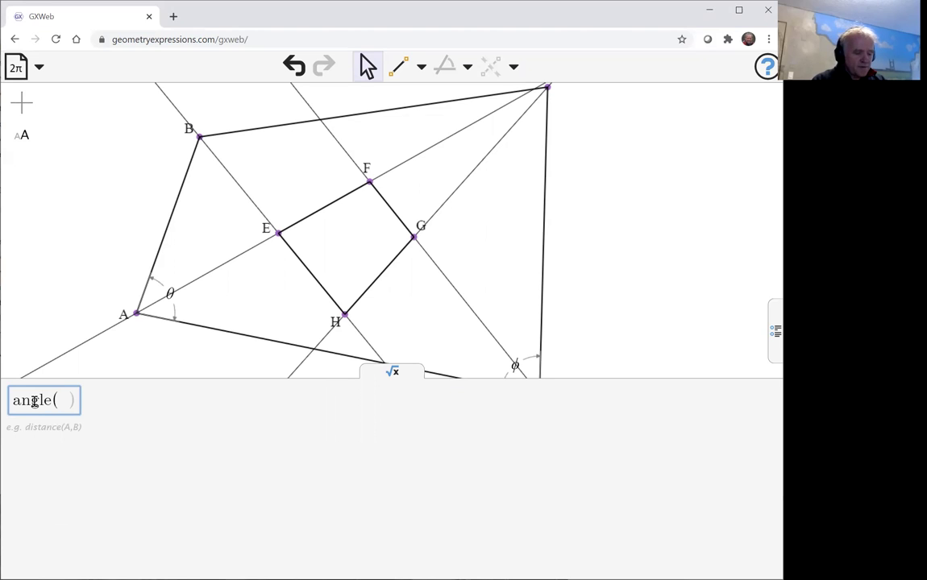
{"action": "type", "text": "E,H,G"}
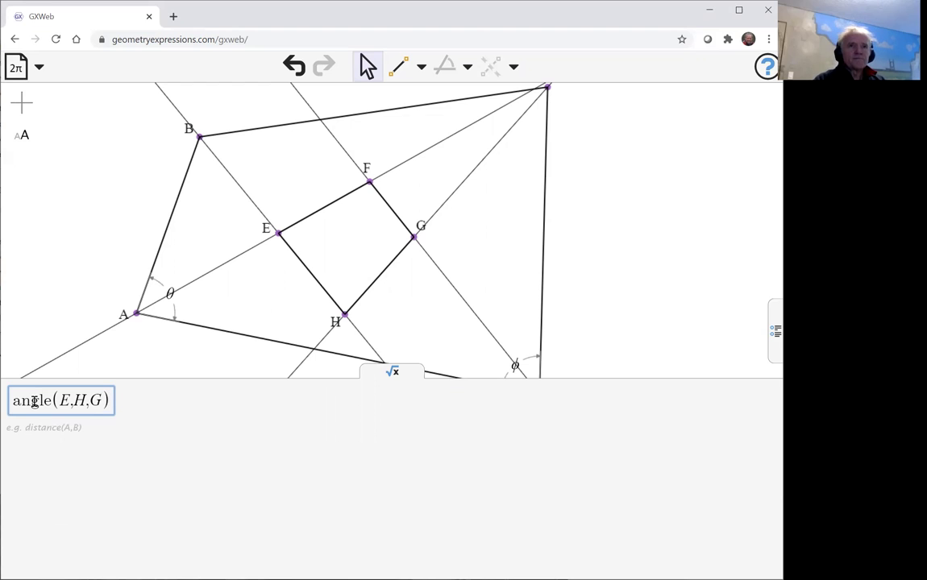
{"action": "key", "text": "Return"}
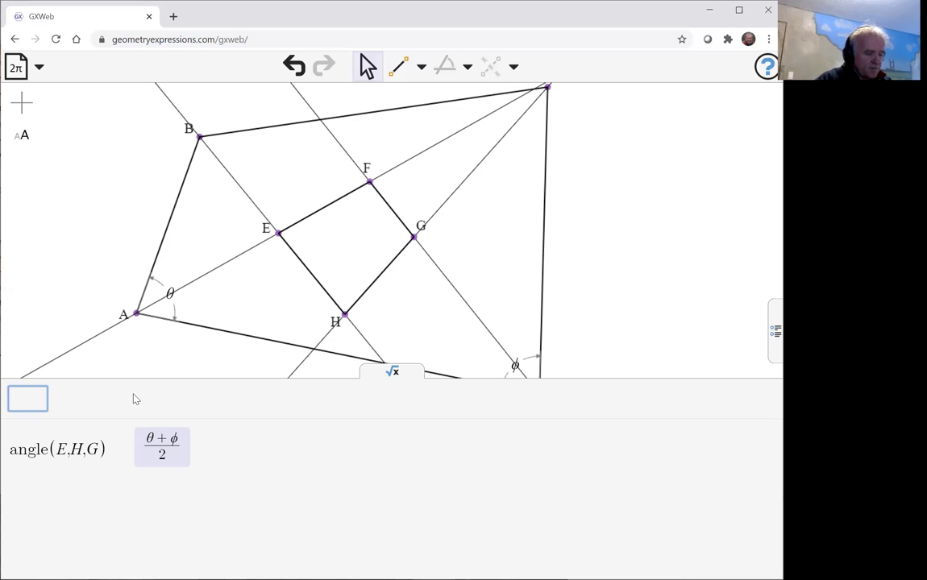
{"action": "type", "text": "angle("}
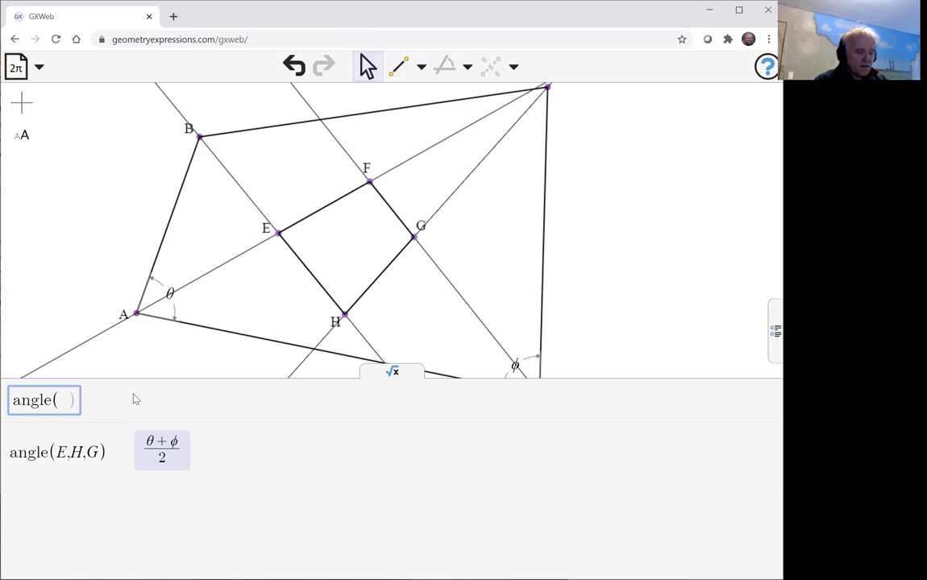
{"action": "type", "text": "E,F,"}
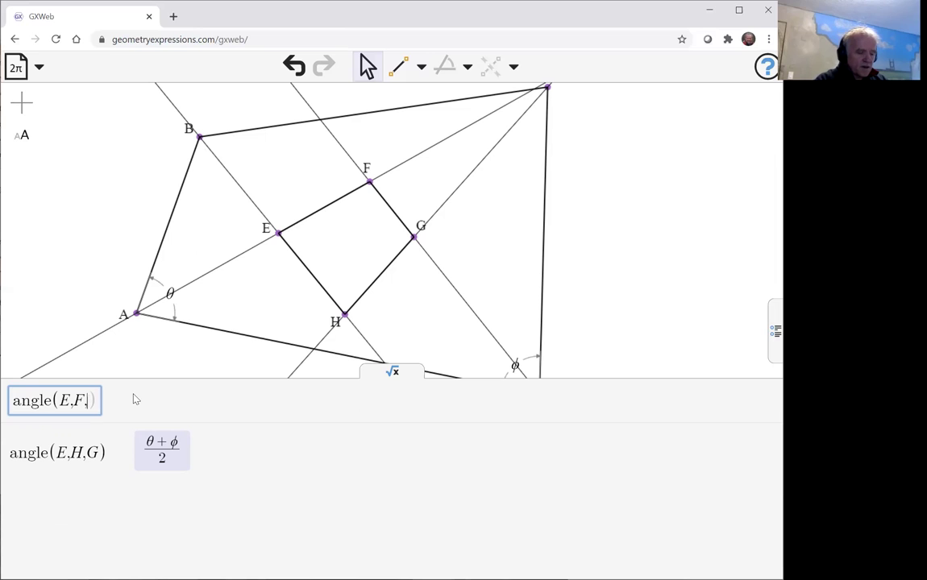
{"action": "type", "text": "G)"}
Evaluate angle(E,F,G), obtaining π − θ/2 − φ/2
{"action": "key", "text": "Return"}
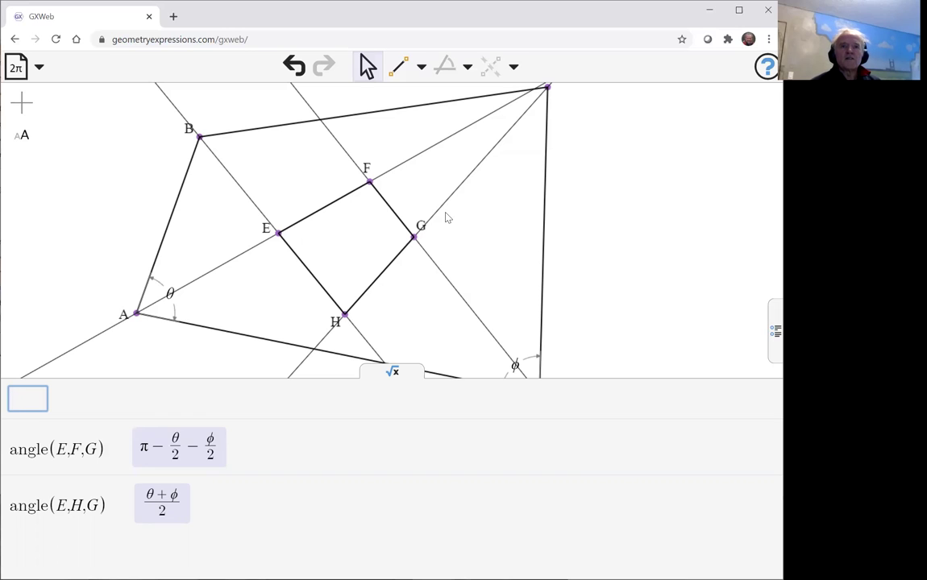
Draw the circle through points F, E and G, centred at I
{"action": "left_click", "coordinate": [369, 184]}
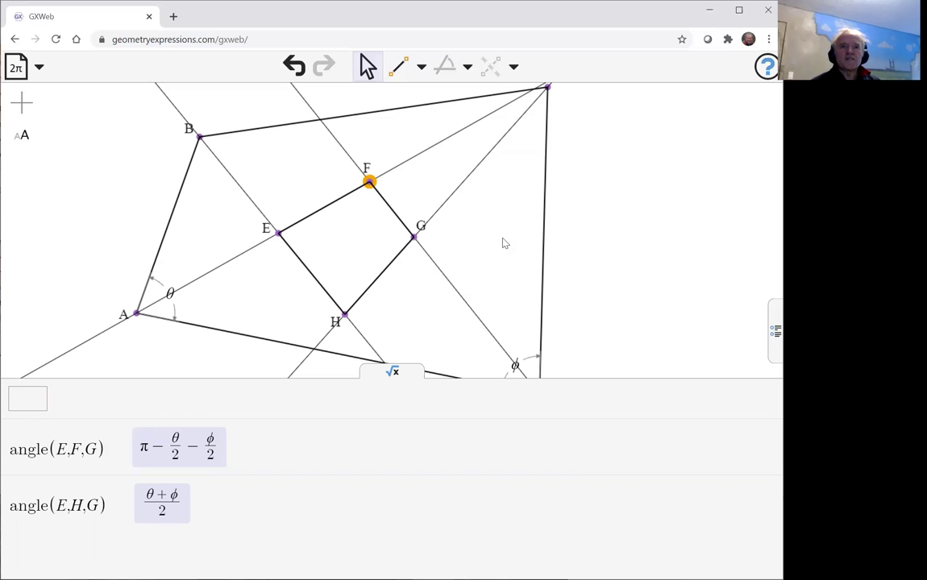
{"action": "left_click", "coordinate": [278, 233]}
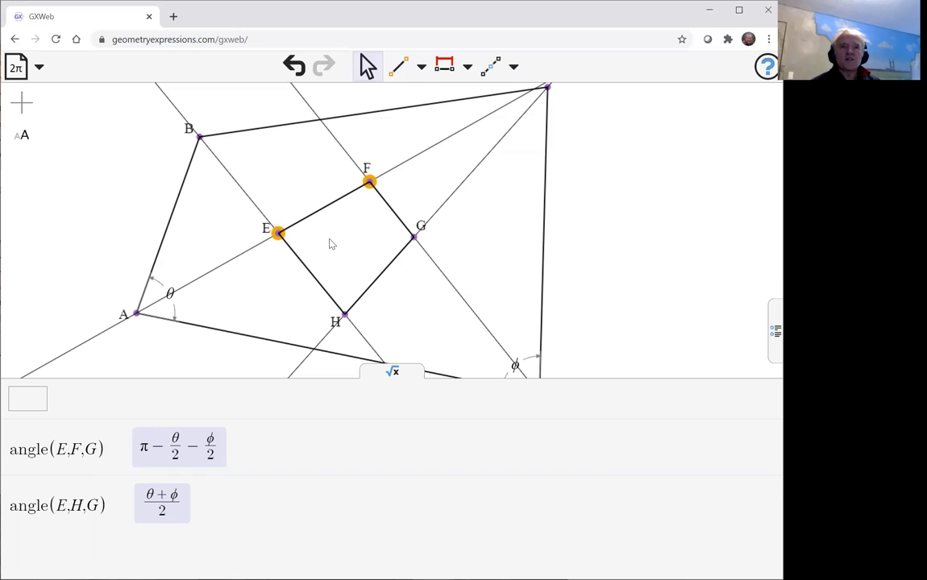
{"action": "left_click", "coordinate": [414, 237]}
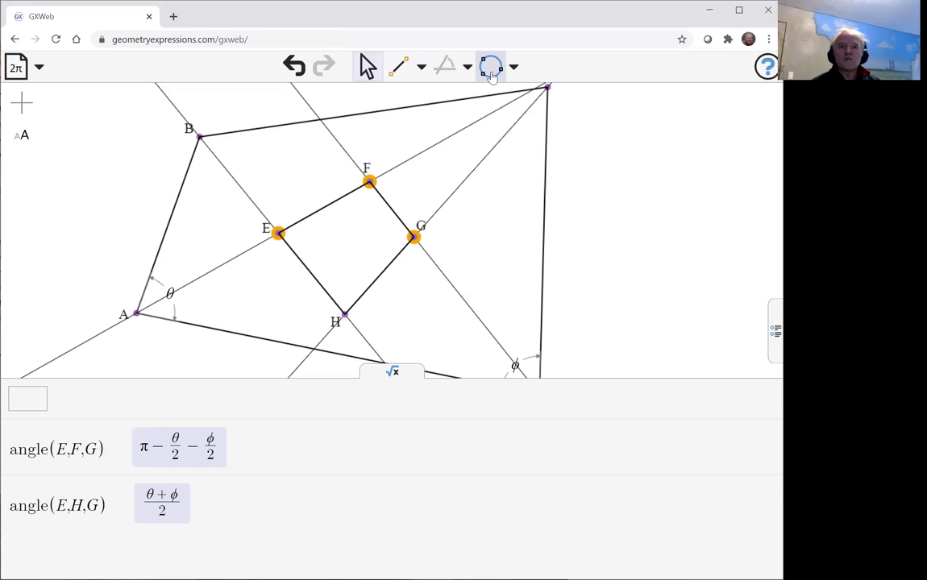
{"action": "left_click", "coordinate": [491, 71]}
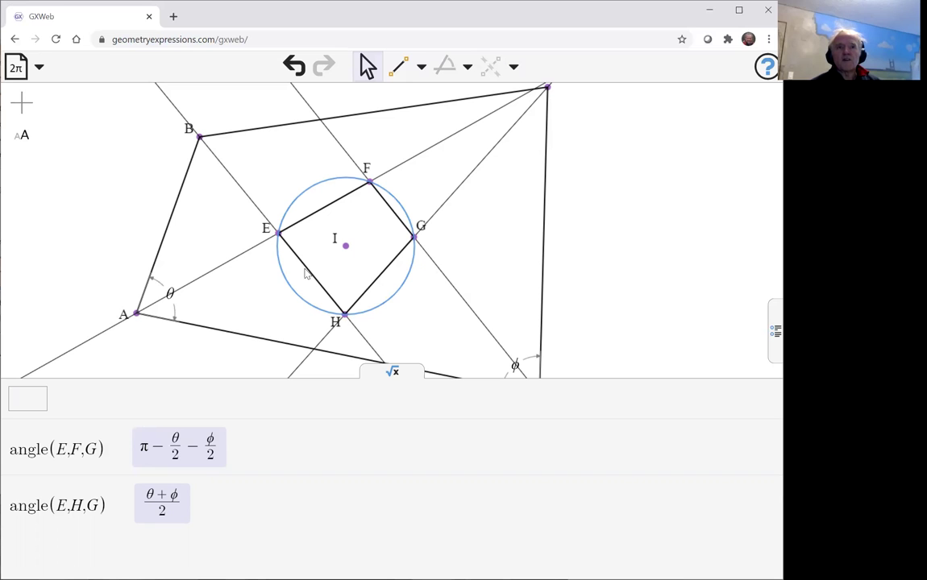
Drag vertex B to the right; the circle still passes through E, F, G and H
{"action": "left_click_drag", "start_coordinate": [205, 139], "coordinate": [262, 133]}
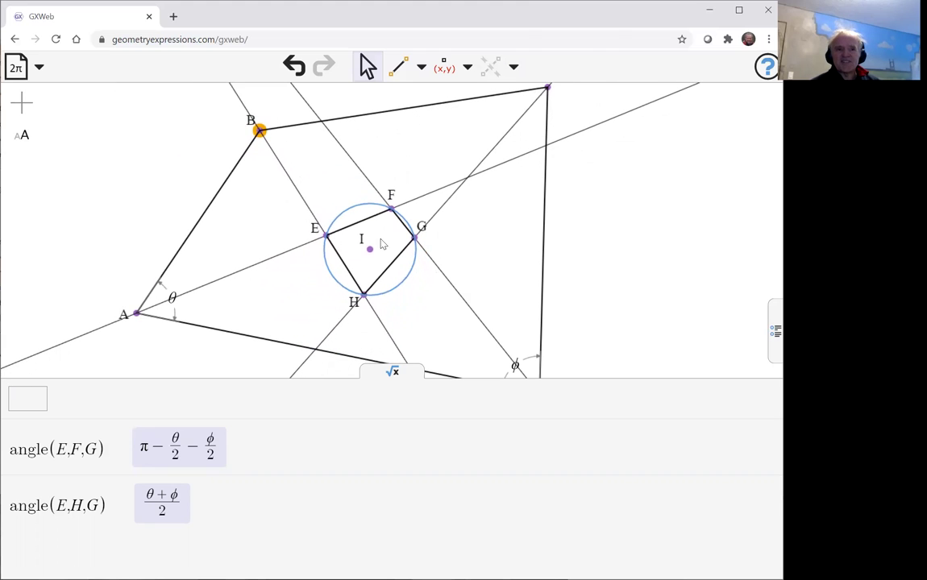